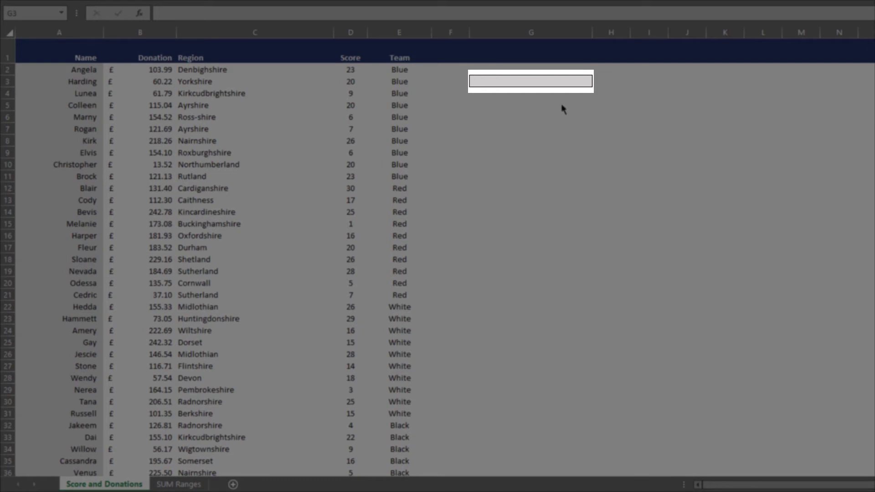
Enter a SUM formula in cell G3 that adds the individual donation cells B2, B3 and B4.
left_click(556, 79)
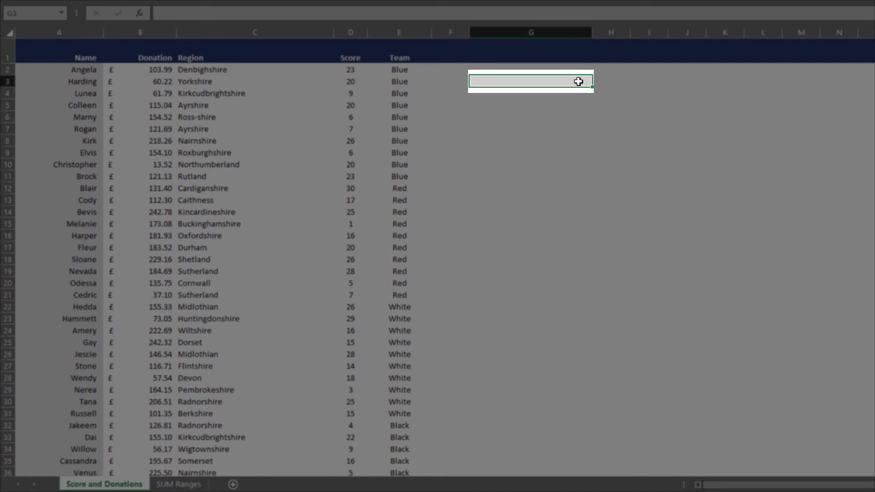
double_click(578, 82)
type("=")
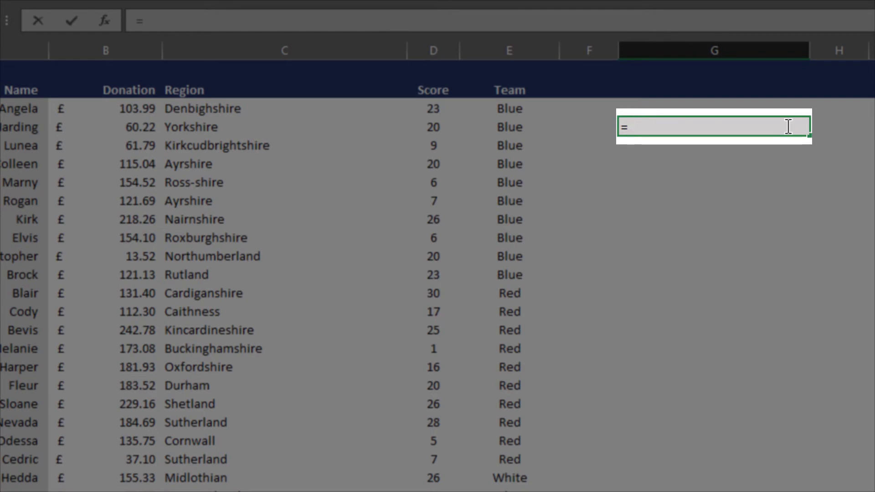
type("sum(")
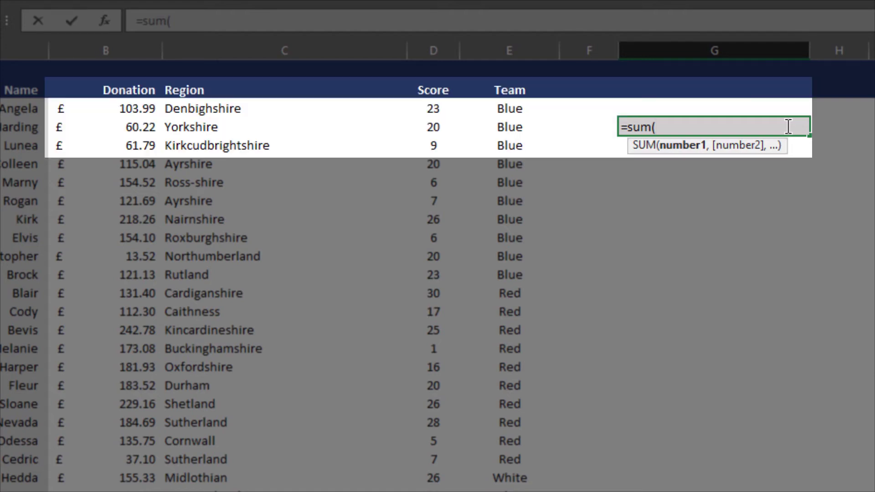
type("B2,")
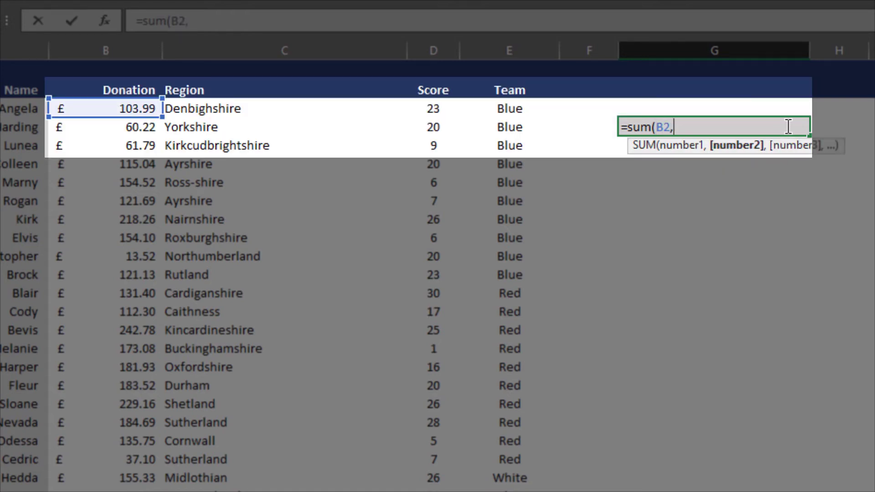
type("B3,B")
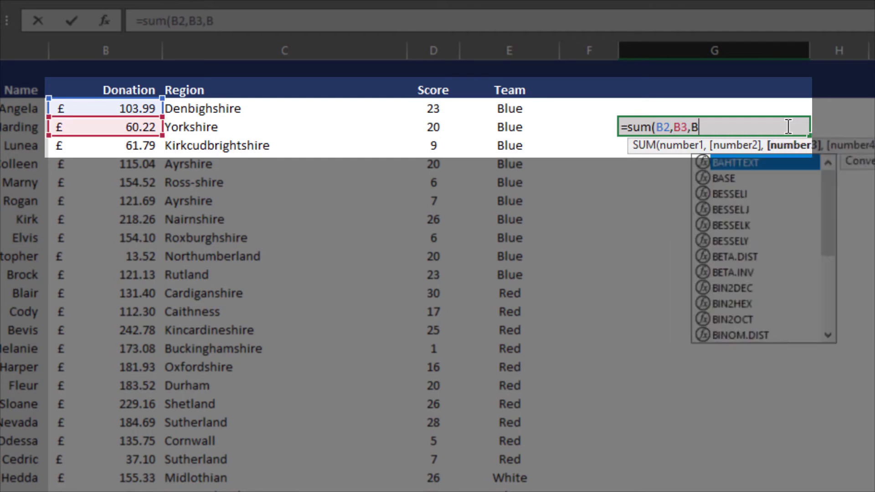
type("4)")
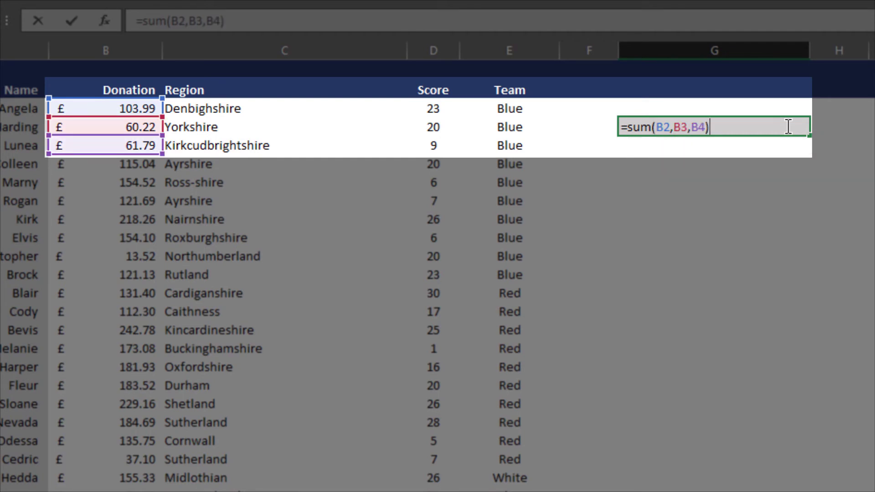
key("Return")
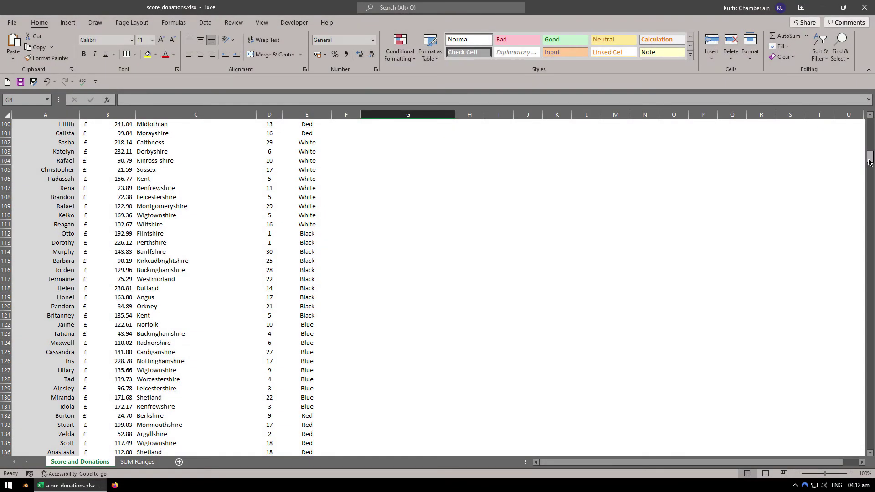
Locate the last Donation row and change the SUM formula in G3 to total the range B2:B1001.
scroll(870, 159, "down", 1)
left_click_drag(842, 265, 870, 442)
left_click(123, 442)
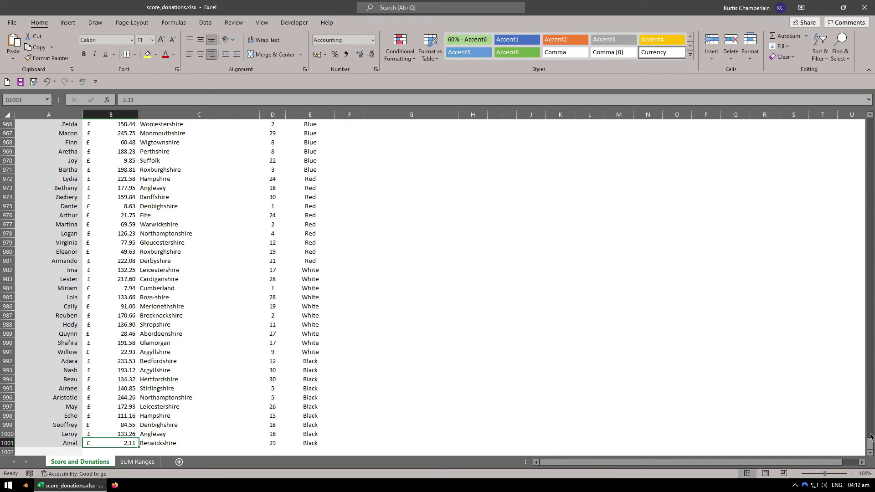
left_click_drag(870, 442, 870, 128)
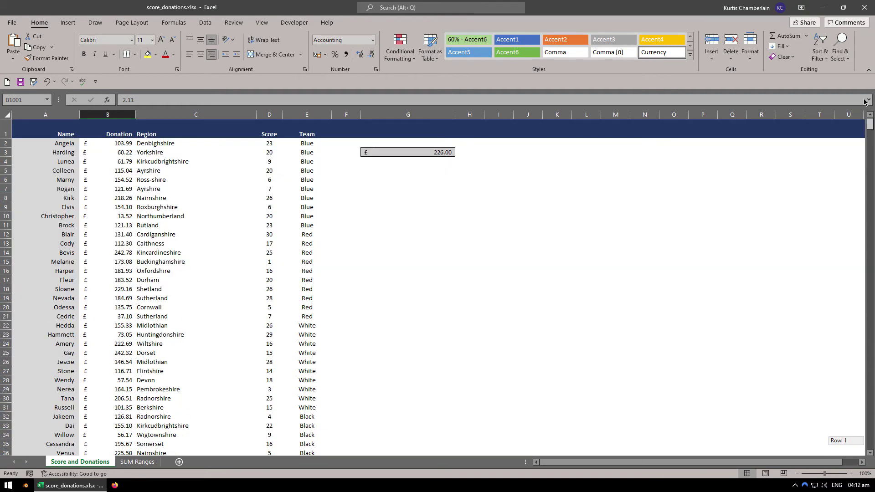
left_click(411, 179)
left_click(410, 152)
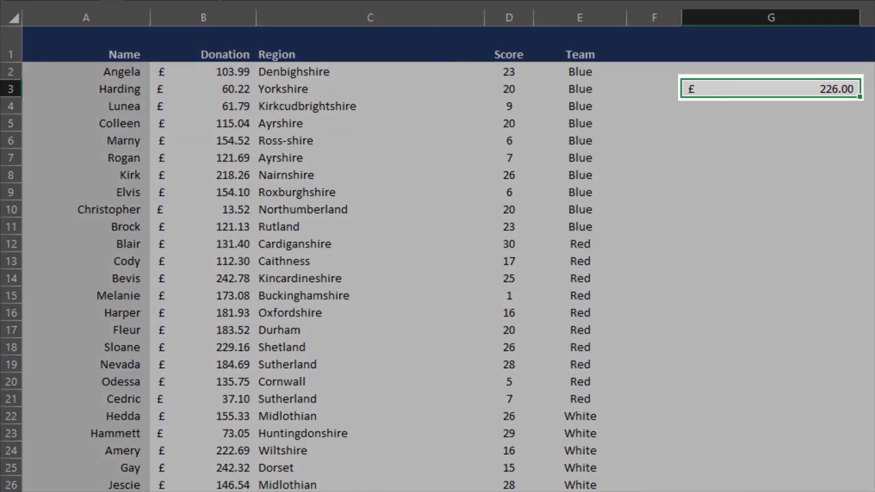
key("F2")
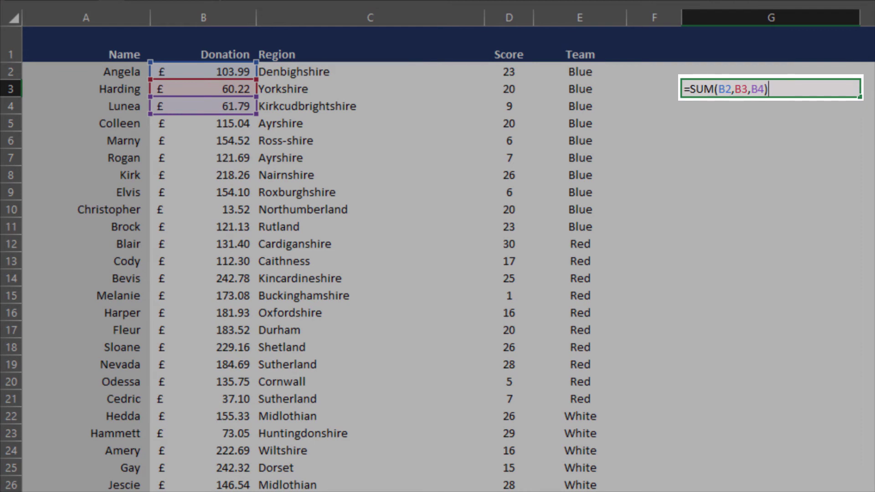
key("BackSpace")
key("BackSpace")
key("BackSpace")
key("BackSpace")
key("BackSpace")
key("BackSpace")
key("BackSpace")
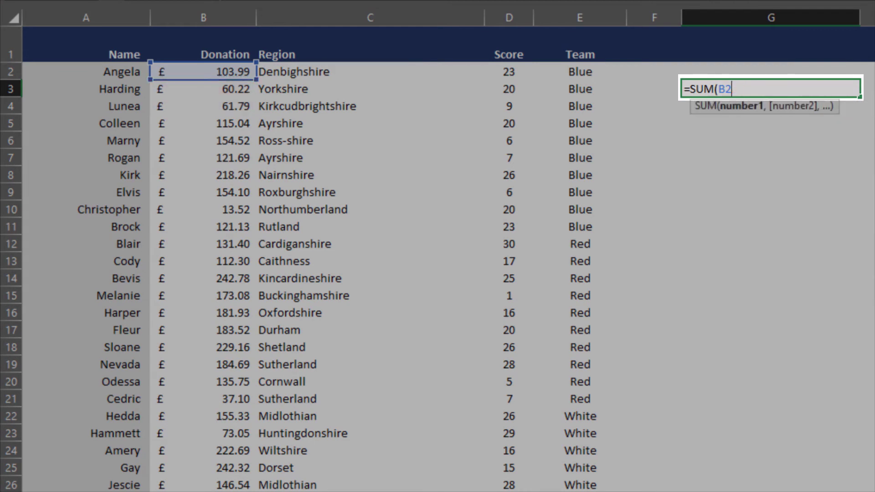
type(":B1001")
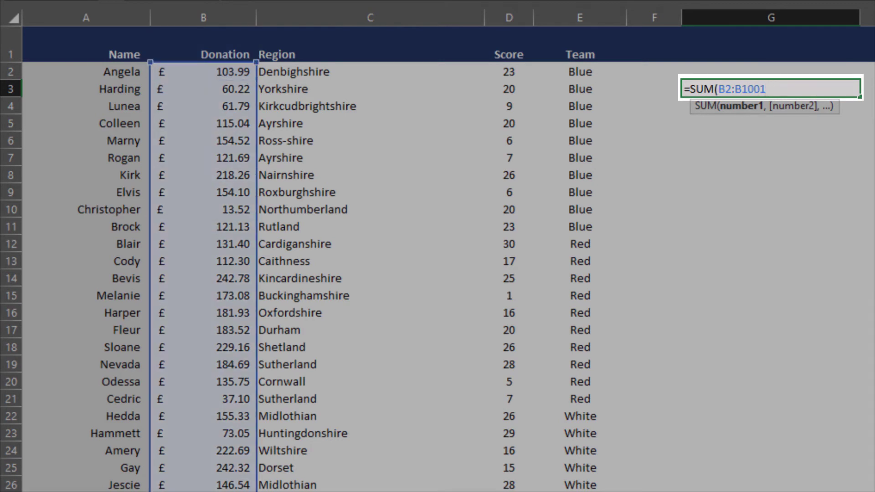
type(")")
key("Return")
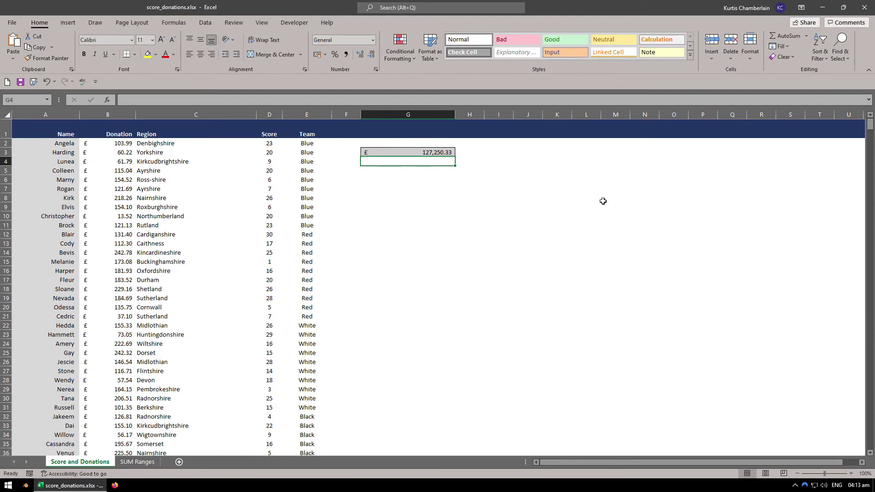
On the SUM Ranges sheet, enter =SUM(C2:C25) in F4 as the Method 1 income.
left_click(138, 463)
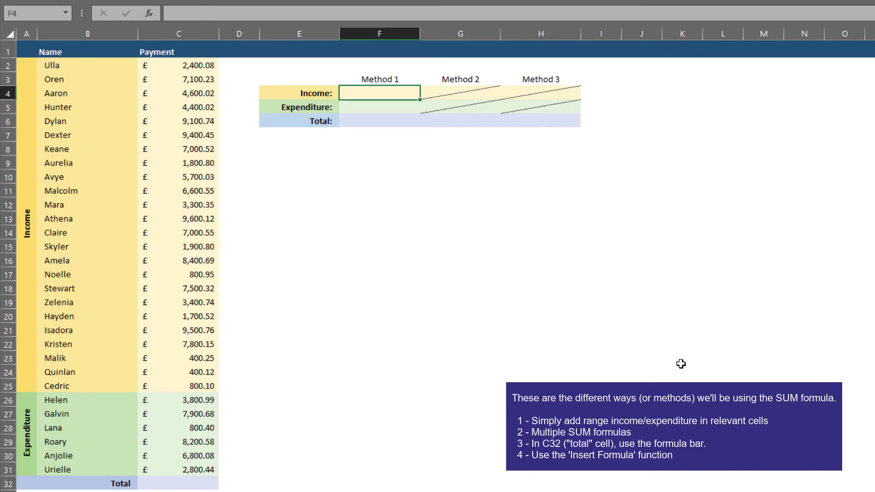
type("=SU,")
key("BackSpace")
type("M(")
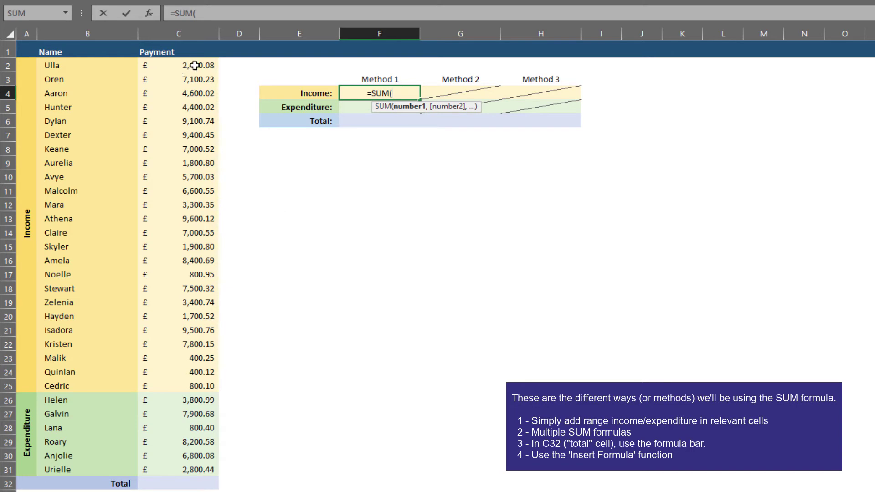
left_click_drag(190, 64, 189, 387)
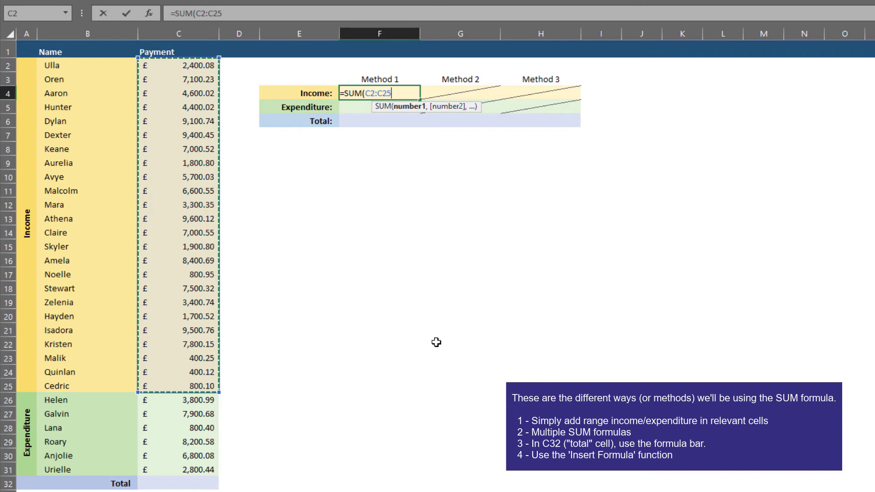
type(")")
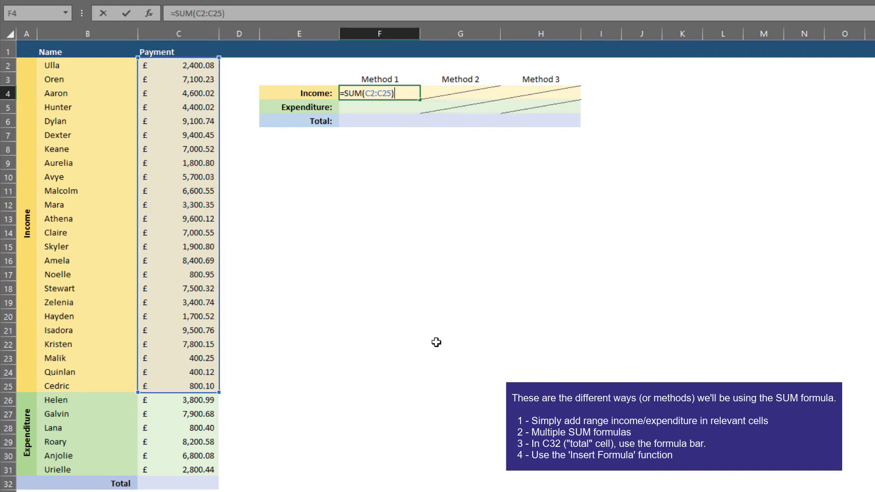
key("Return")
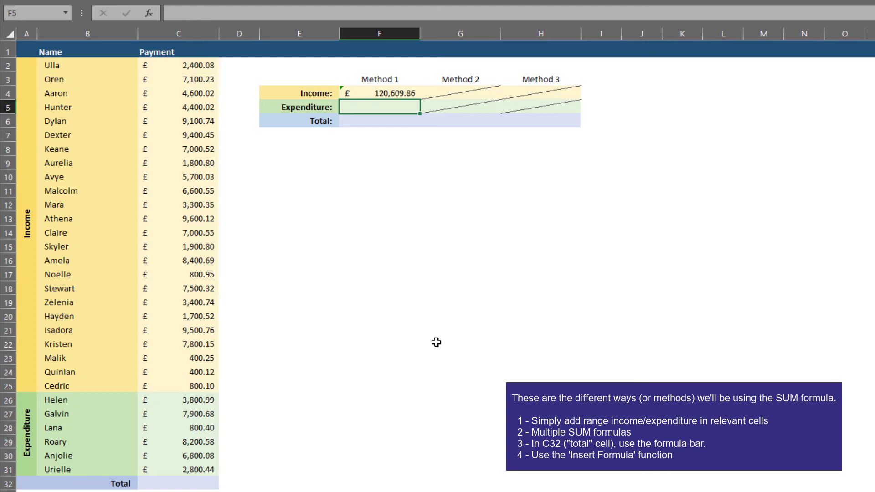
Enter a SUM formula in F5 for the Method 1 expenditure, covering the payments in C26:C31.
type("=SUM(")
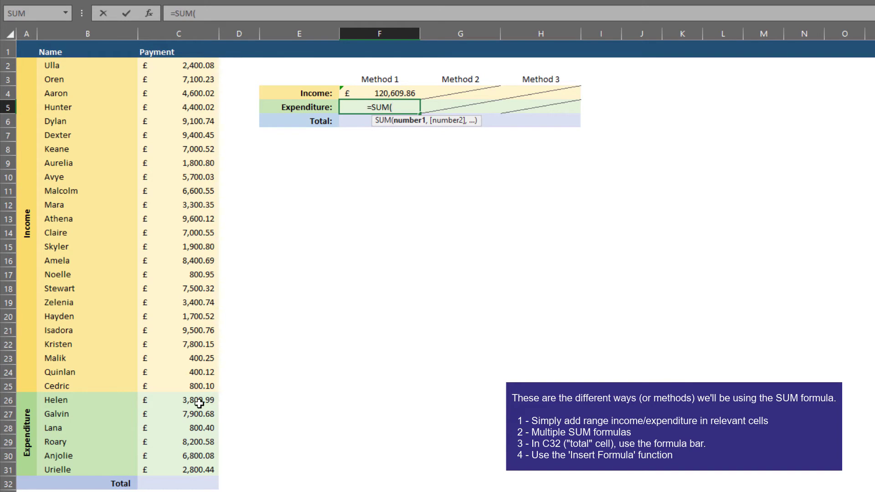
left_click_drag(191, 400, 174, 472)
type(")")
key("Return")
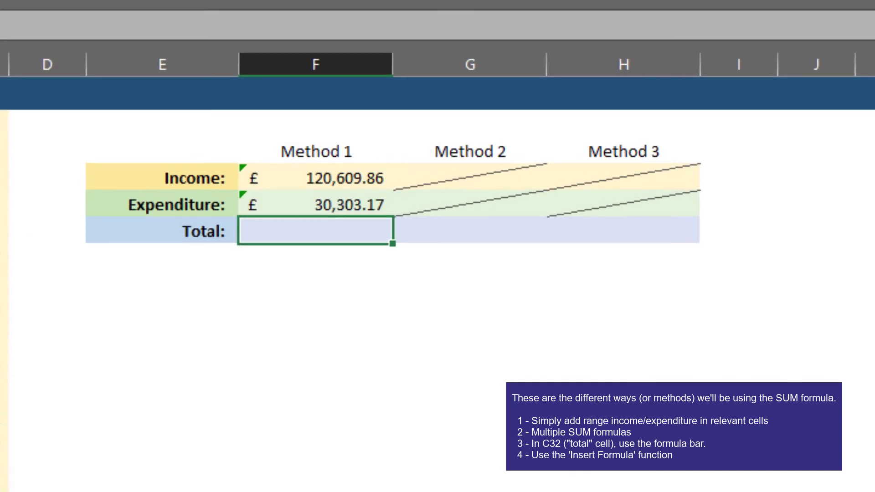
Calculate the Method 1 total in F6 with =SUM(F4-F5), and review the three Method 1 cells.
type("=")
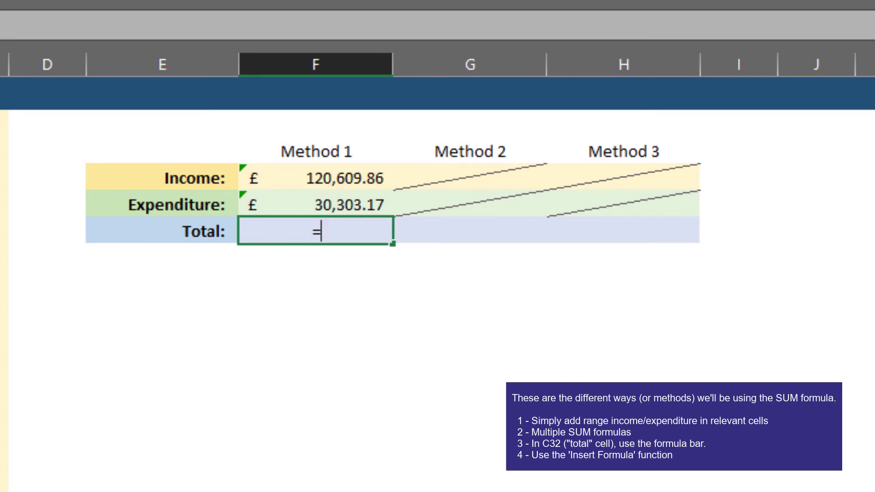
type("SUM(F")
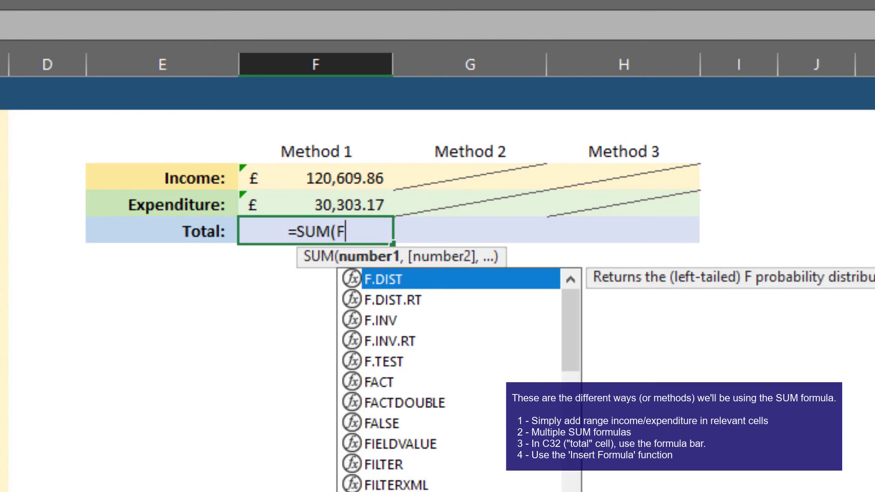
type("4")
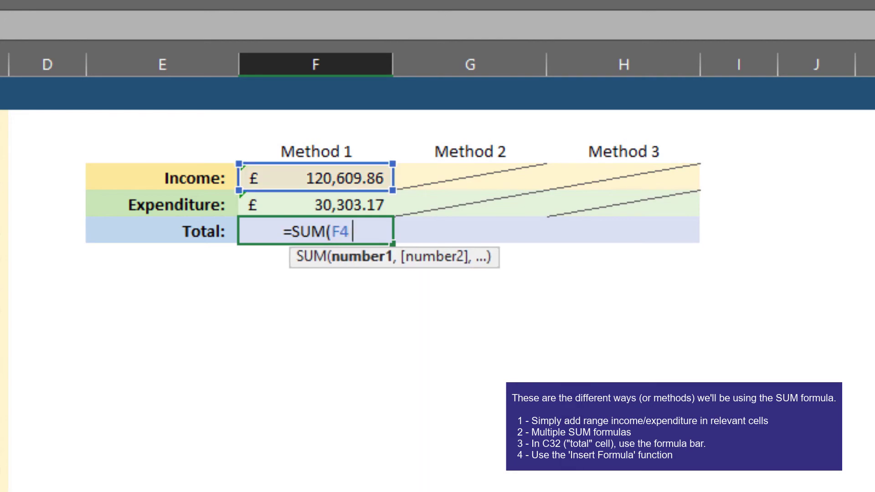
type("-F5")
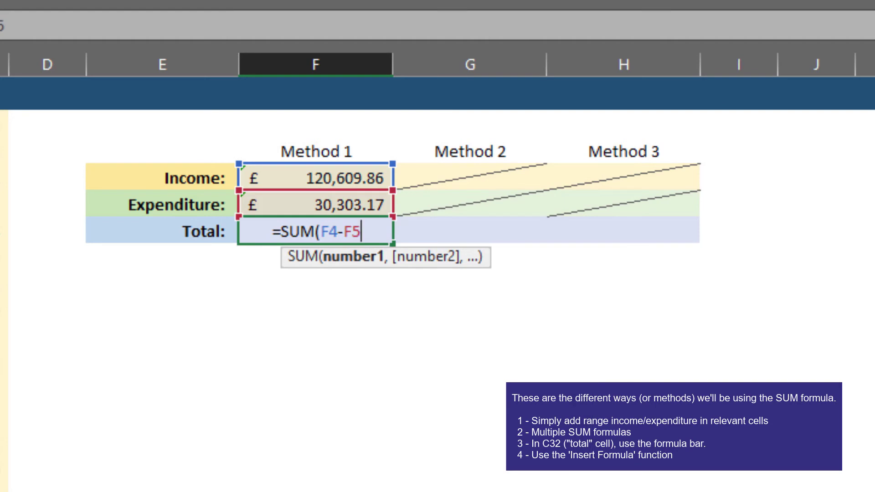
type(")")
key("Return")
key("Up")
key("Up")
key("Up")
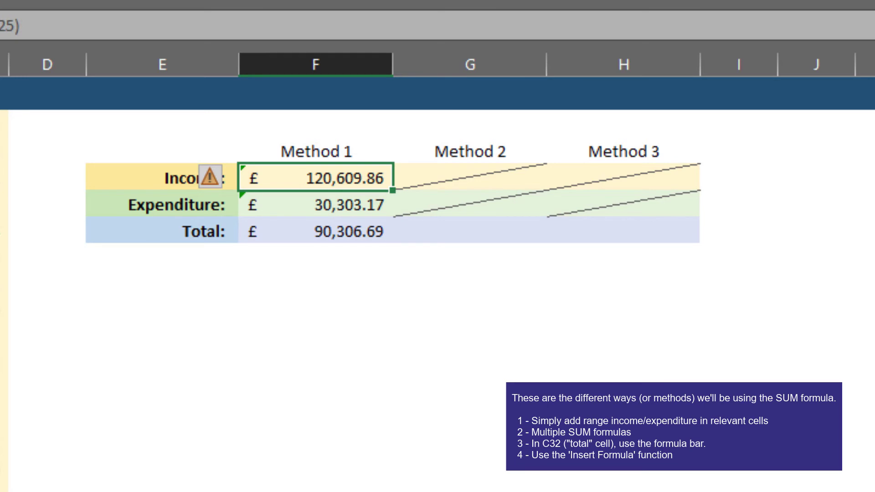
key("Down")
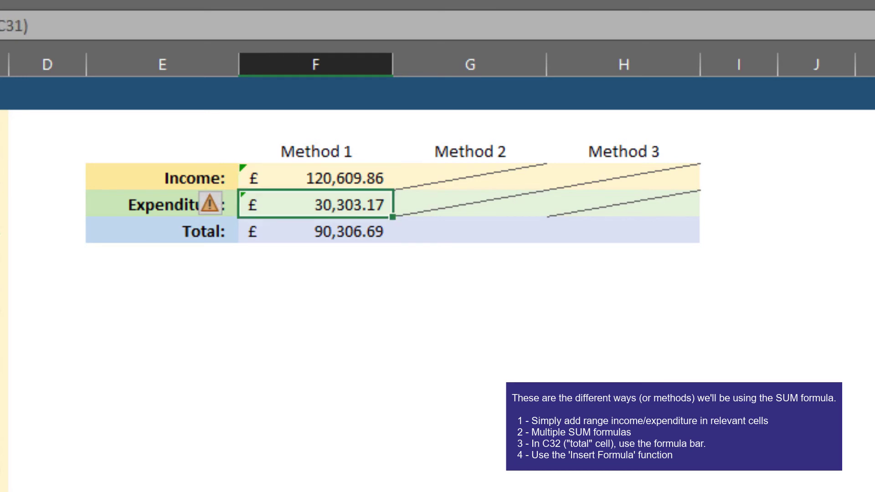
key("Down")
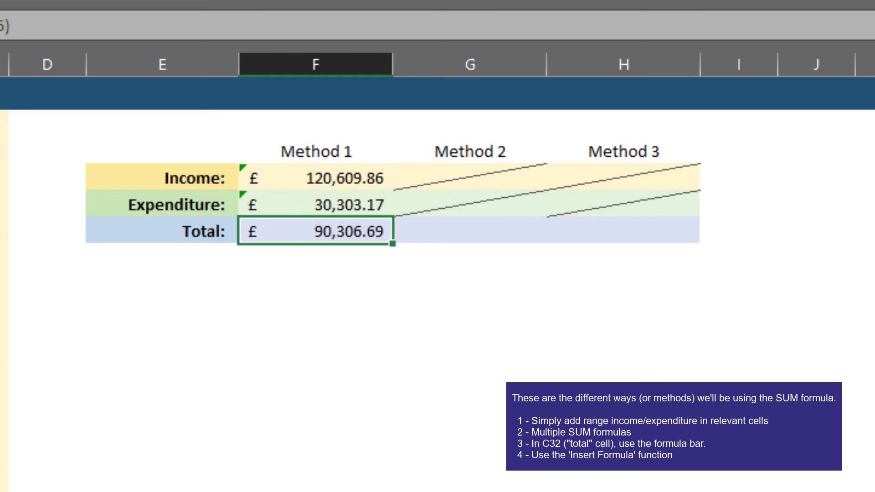
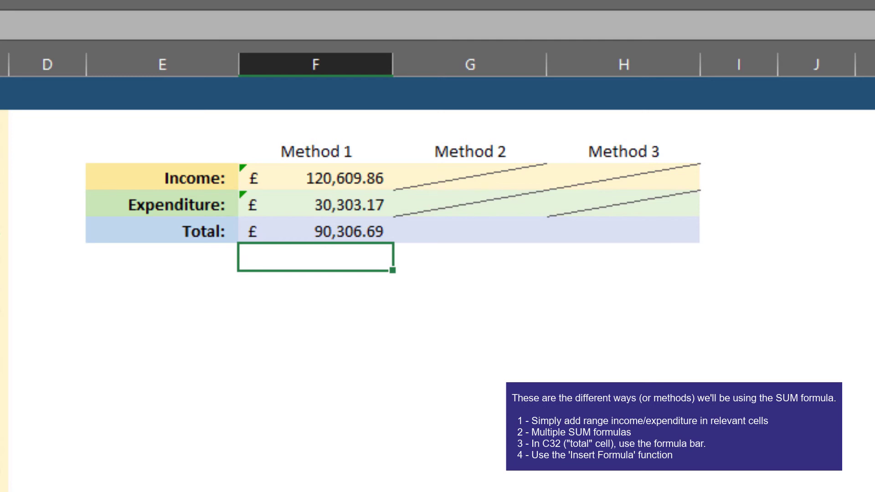
Enter =SUM(C2:C25)-SUM(C26:C31) in G6 as the Method 2 total, subtracting the expenditure payments from the income payments.
left_click(469, 257)
left_click(469, 231)
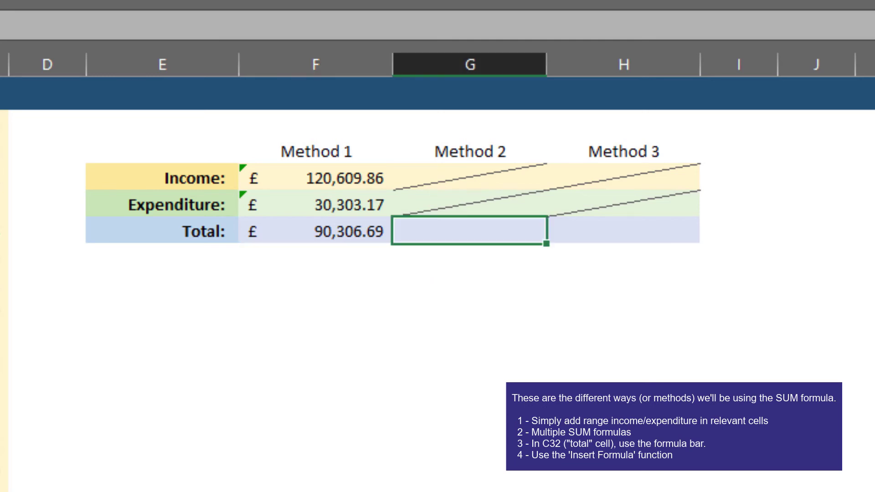
type("=SUM")
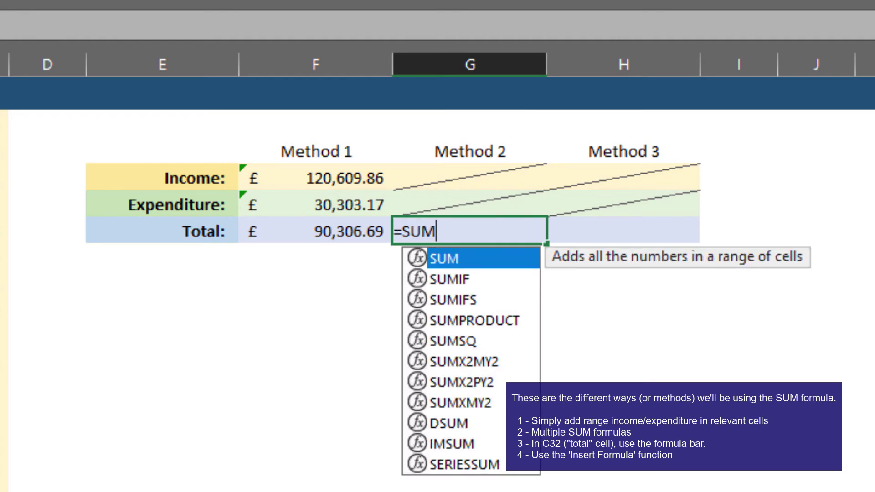
type("(")
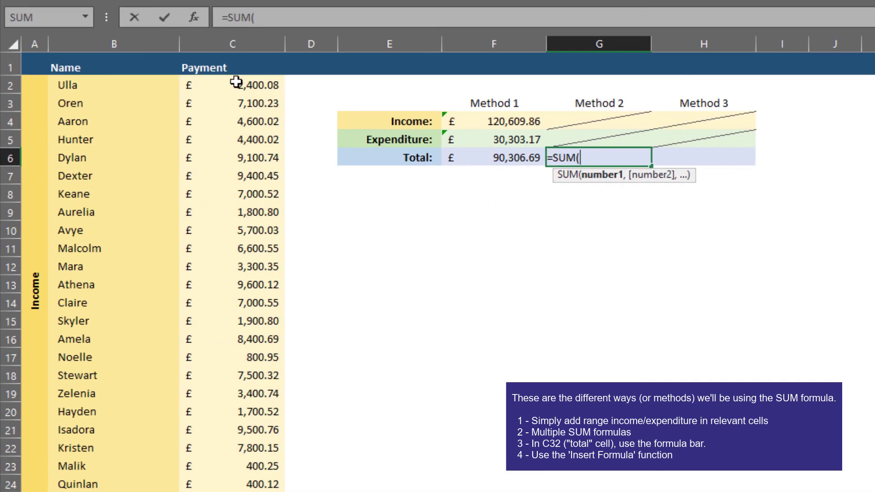
left_click_drag(235, 83, 230, 490)
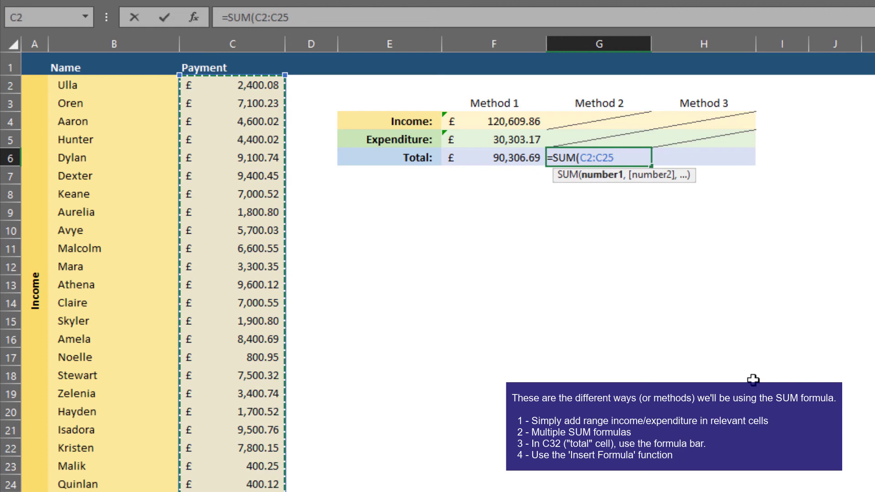
type("_")
type(")")
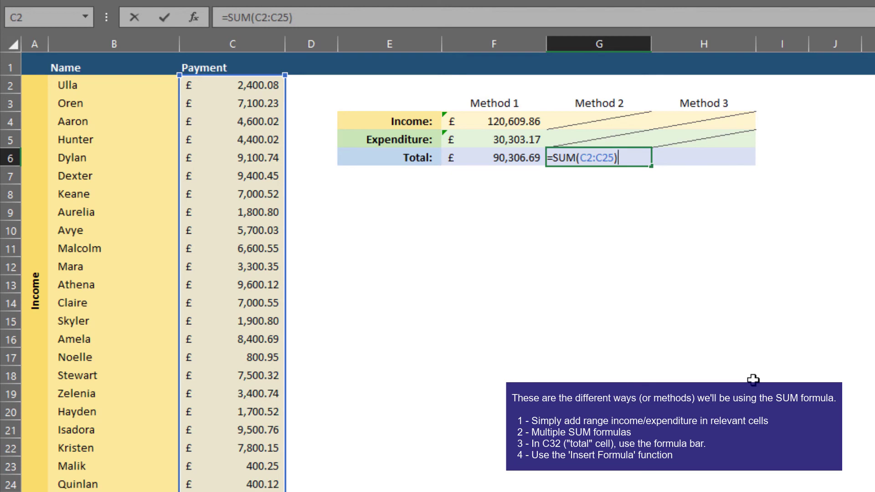
type("-SUM(")
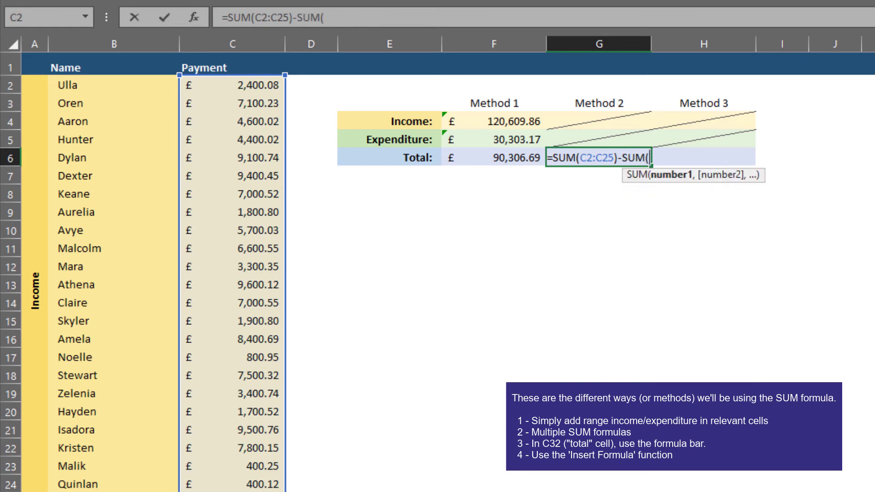
type("C26:C27")
left_click_drag(262, 491, 262, 491)
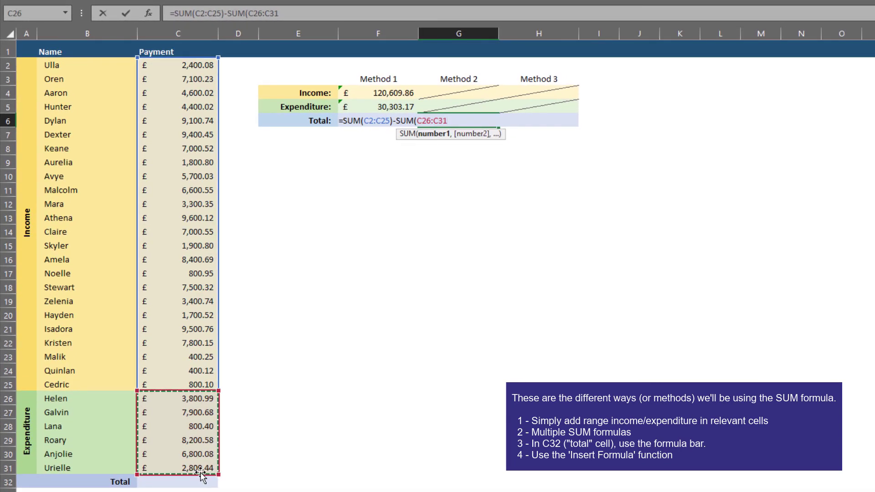
type(")")
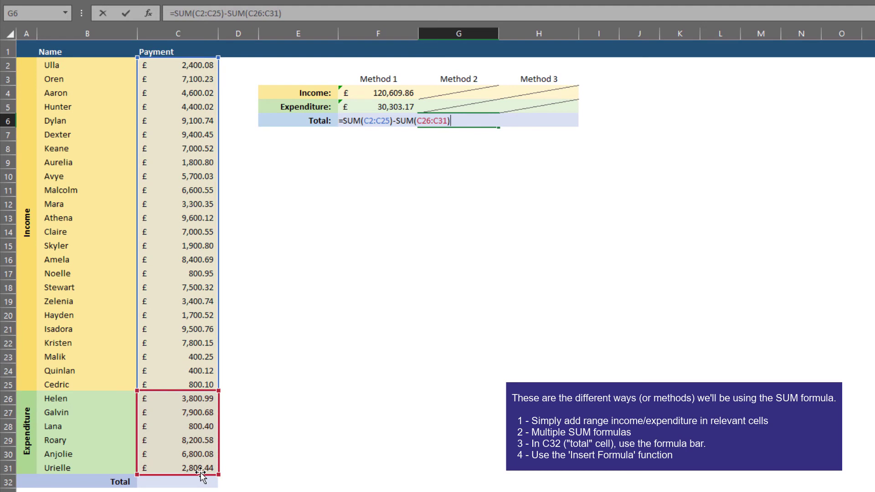
key("Return")
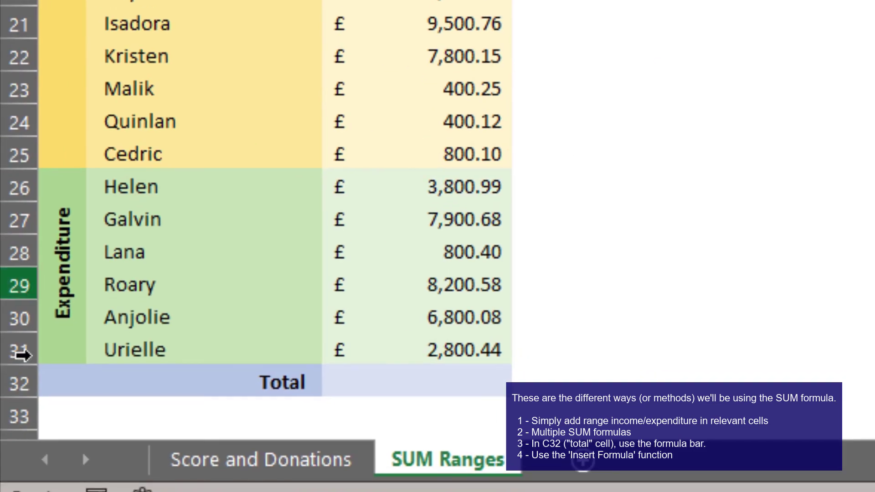
Enter =SUM(C2:C25,-C26:C31) in the Payment column's Total cell C32 and reselect the cell to review its formula.
left_click(379, 406)
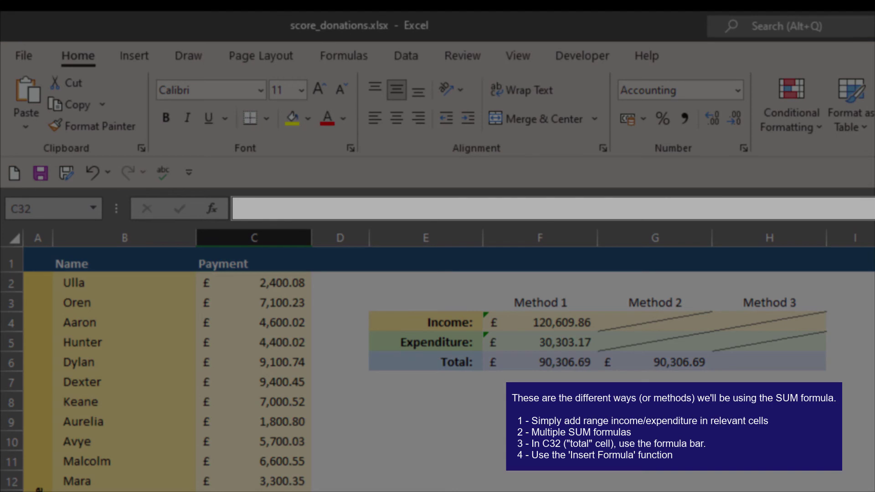
left_click(282, 206)
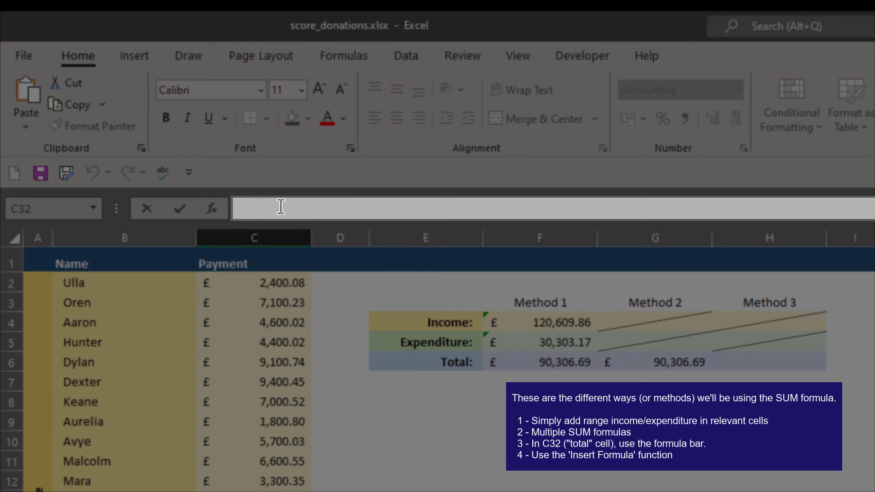
type("=S")
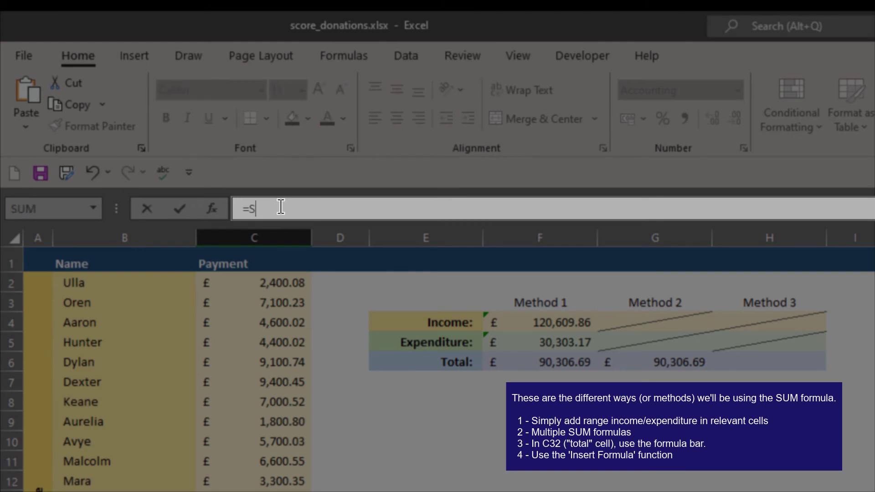
type("UM(")
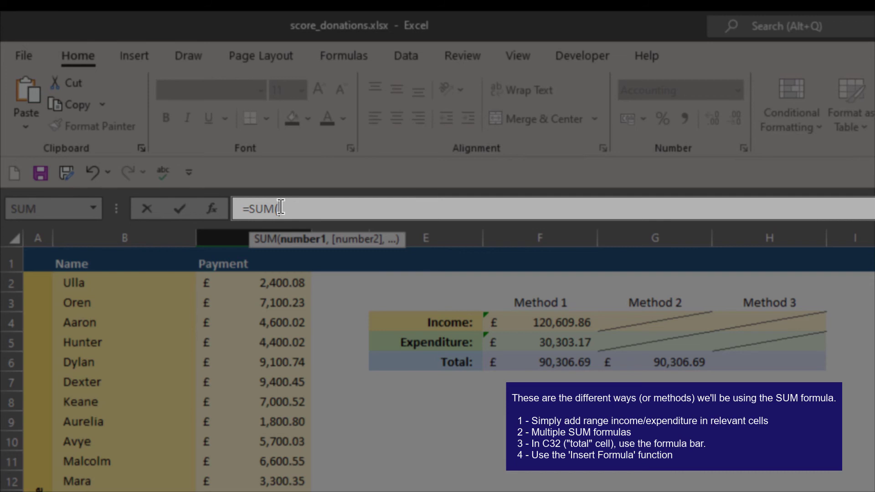
type("C2:")
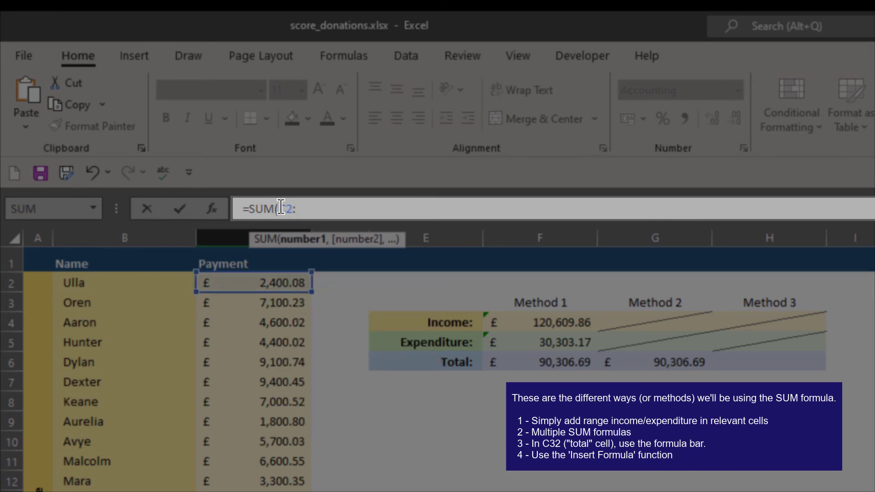
type("C25,-")
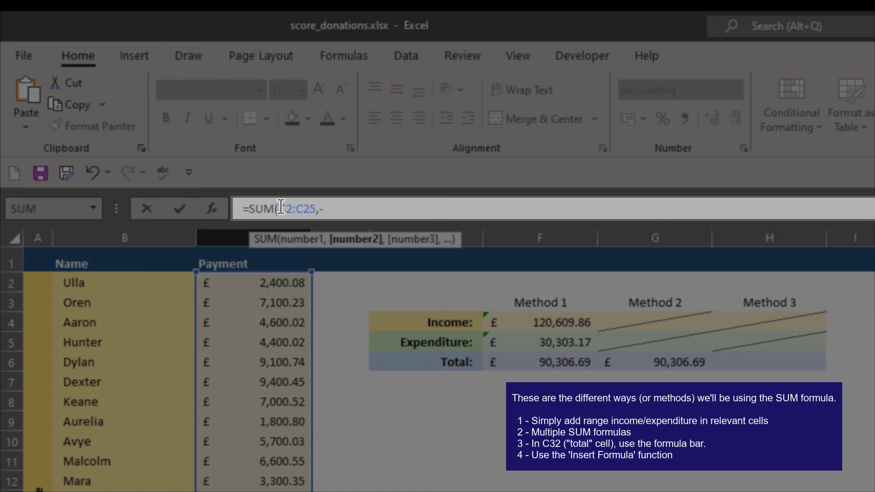
type("C26:C31")
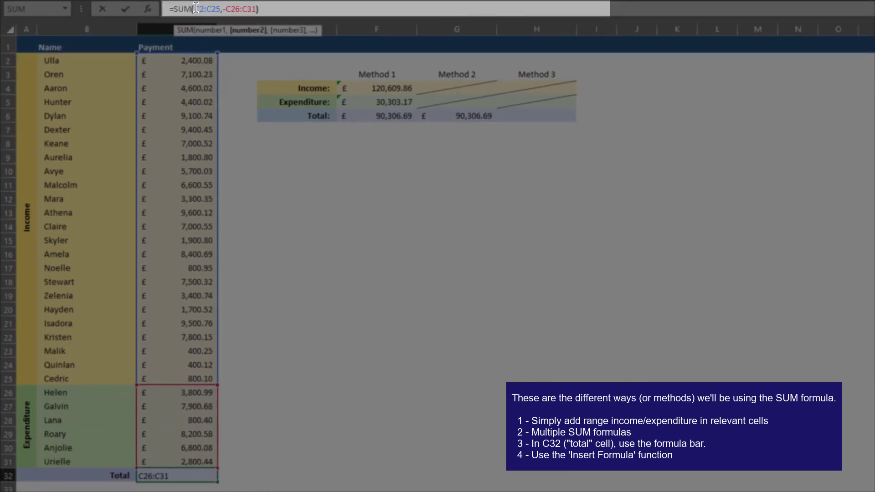
key("Return")
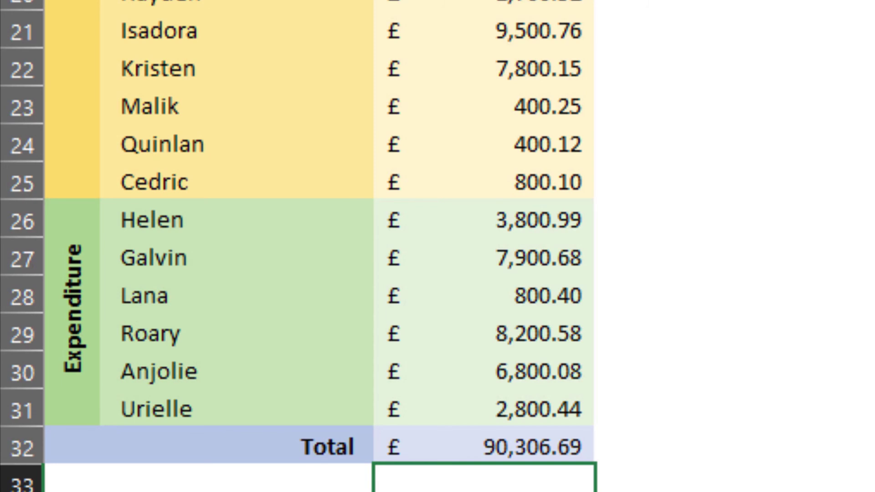
key("Up")
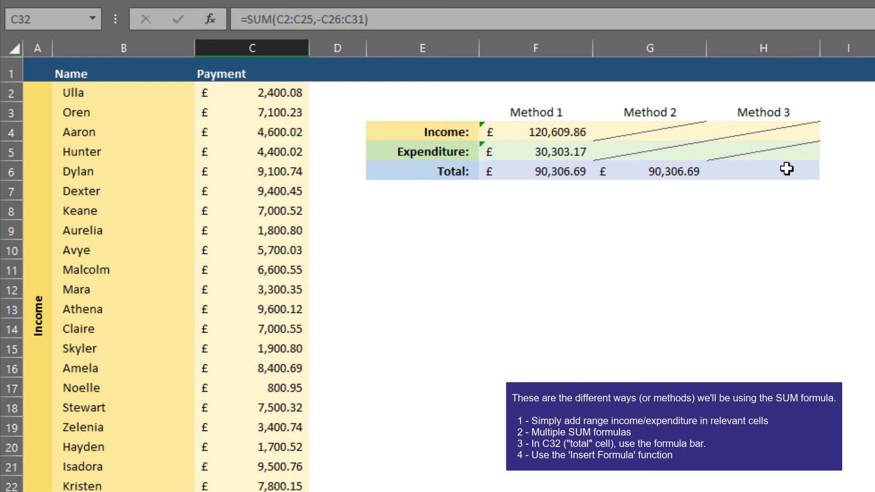
Start a Method 3 total in H6 with Insert Function, searching for SUM and choosing that function.
left_click(488, 178)
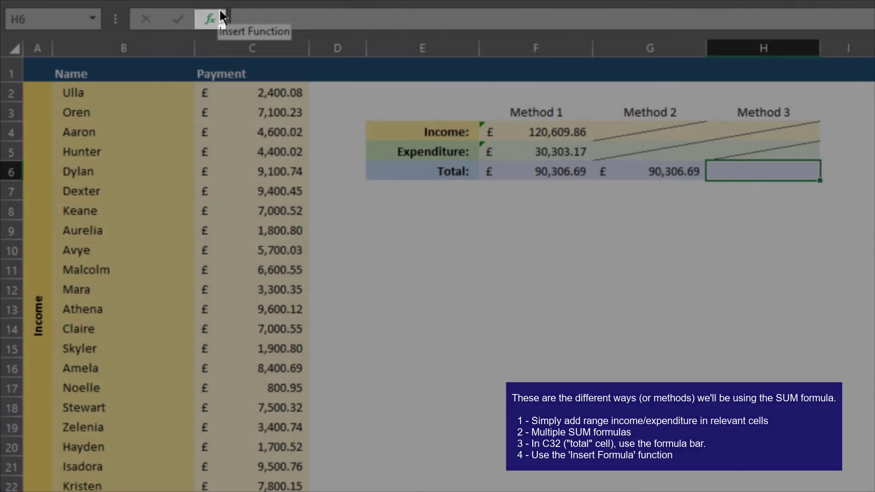
left_click(221, 16)
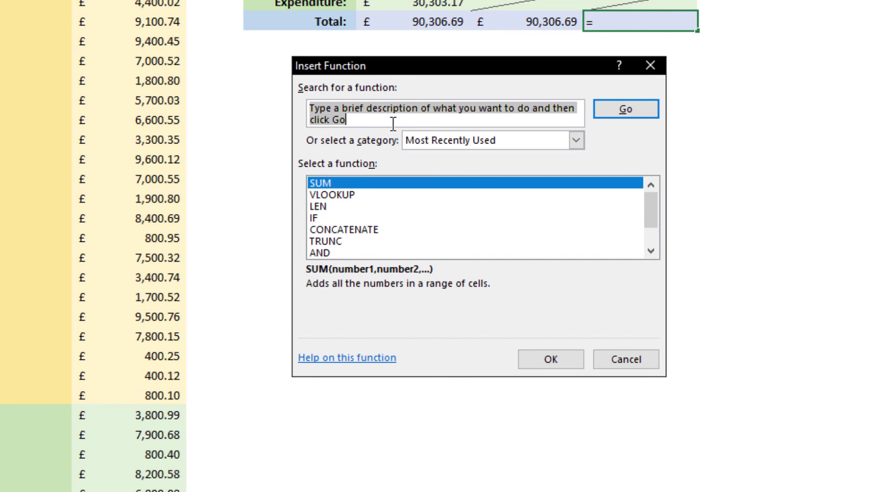
type("SUM")
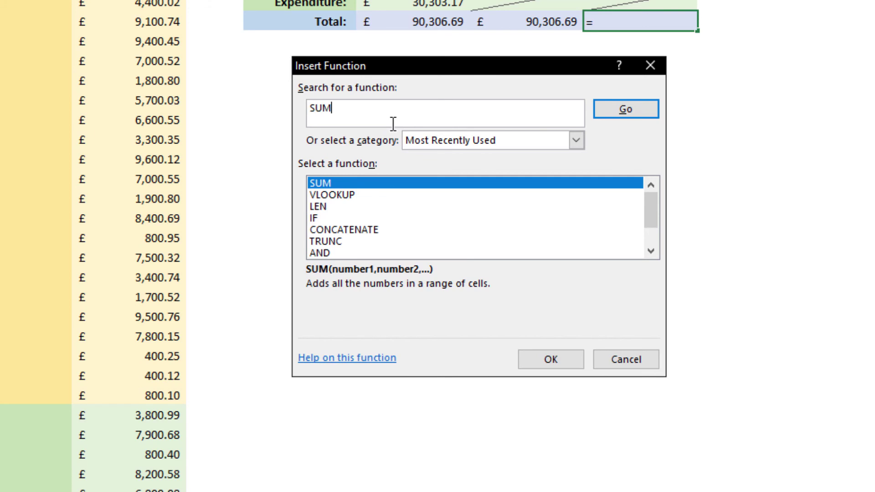
left_click(629, 100)
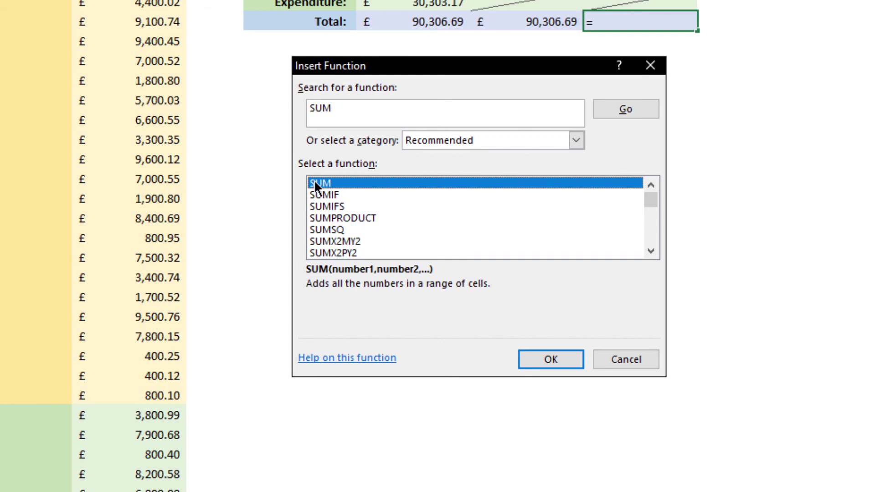
double_click(332, 183)
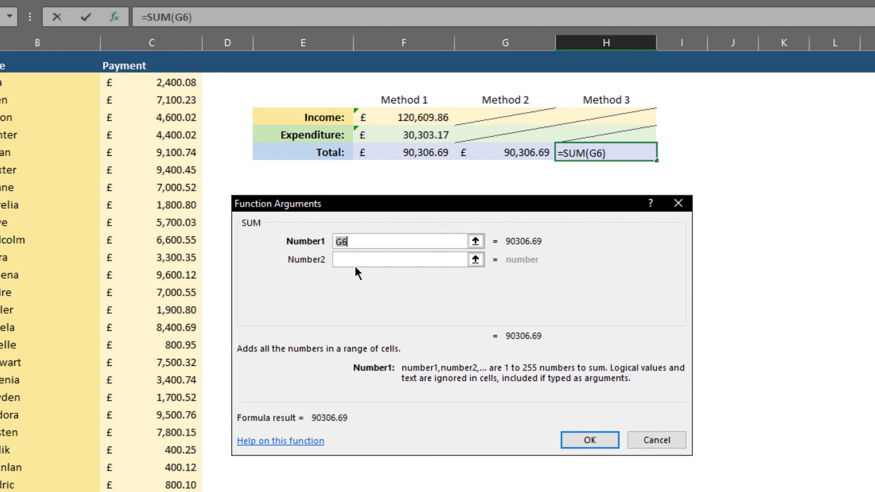
Replace the suggested SUM arguments with C2:C25 as Number1 and -C26:C31 as Number2, and accept the formula in H6.
left_click_drag(336, 239, 382, 244)
left_click(381, 244)
key("BackSpace")
key("BackSpace")
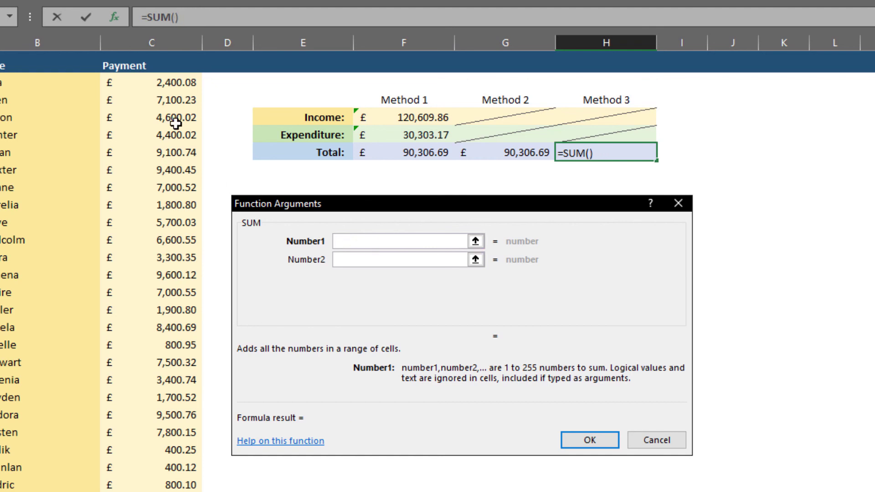
left_click_drag(157, 81, 144, 487)
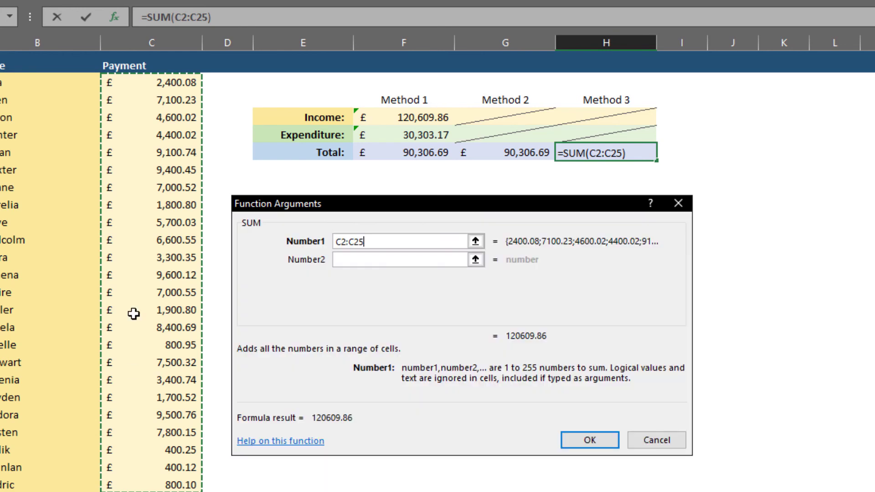
left_click(363, 259)
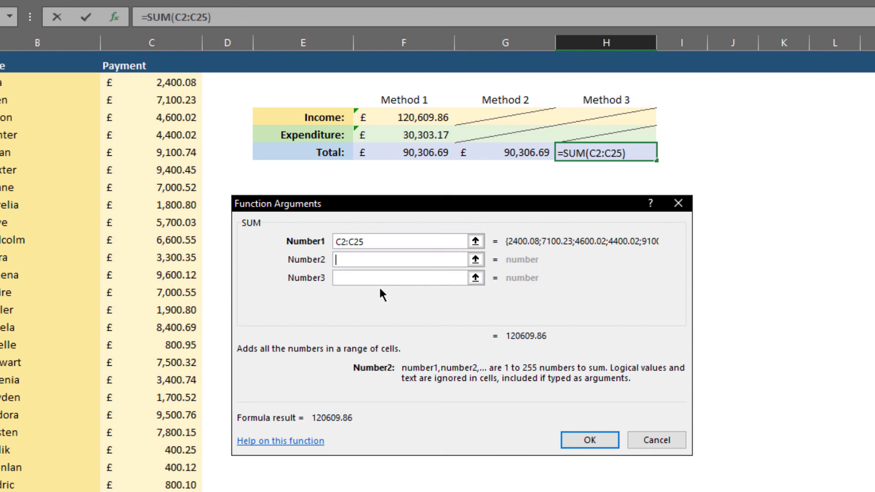
type("-")
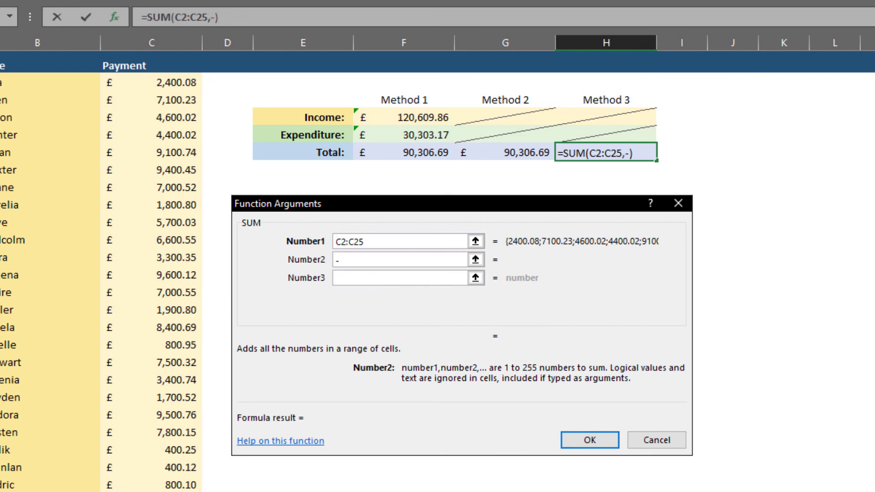
left_click_drag(182, 489, 182, 491)
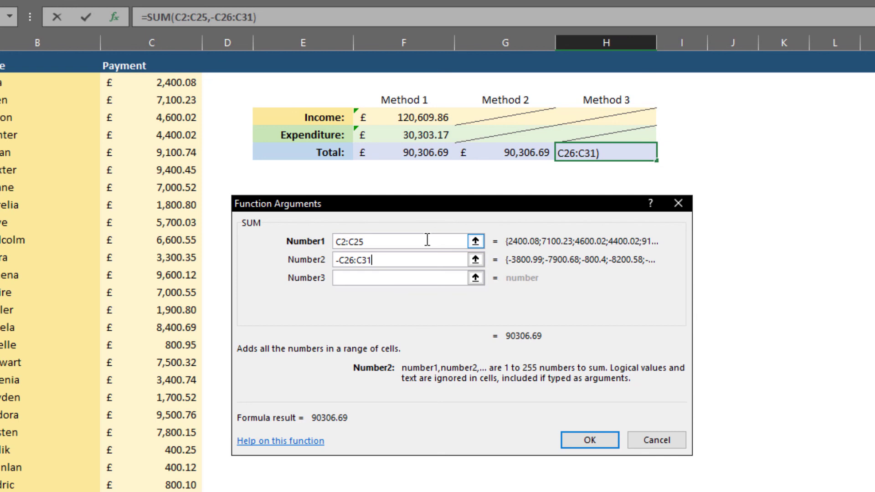
left_click(580, 444)
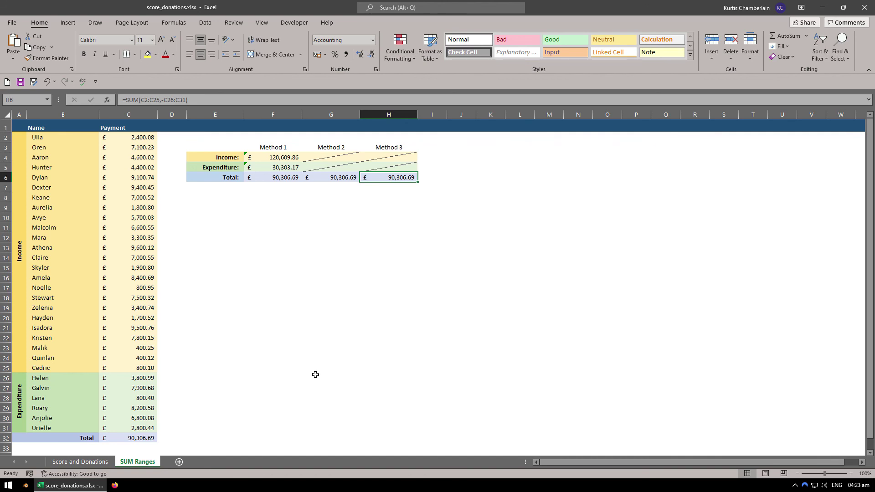
Save the workbook as a copy named score_donations_SUM.xlsx in the =SUM() folder.
key("F12")
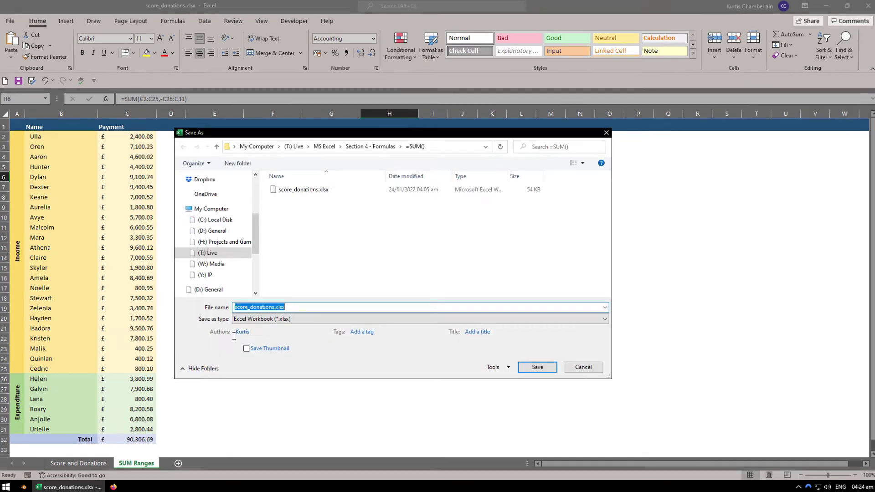
left_click(276, 307)
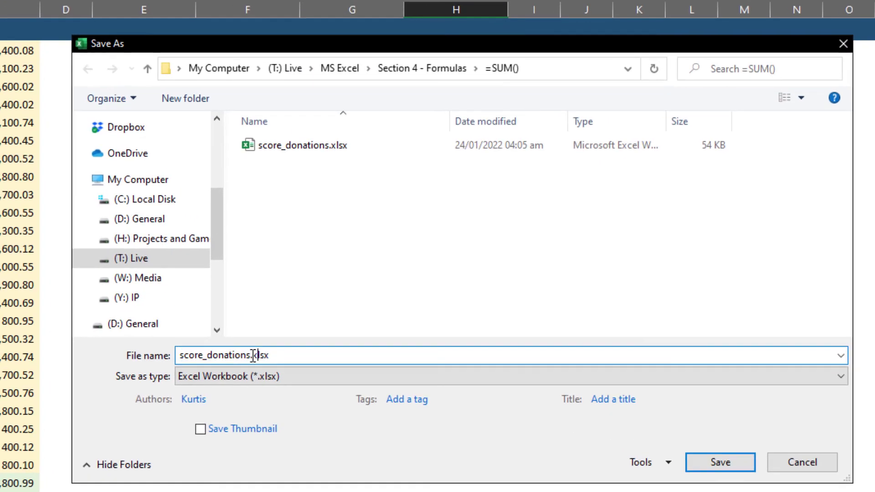
key("BackSpace")
type("_SUM.")
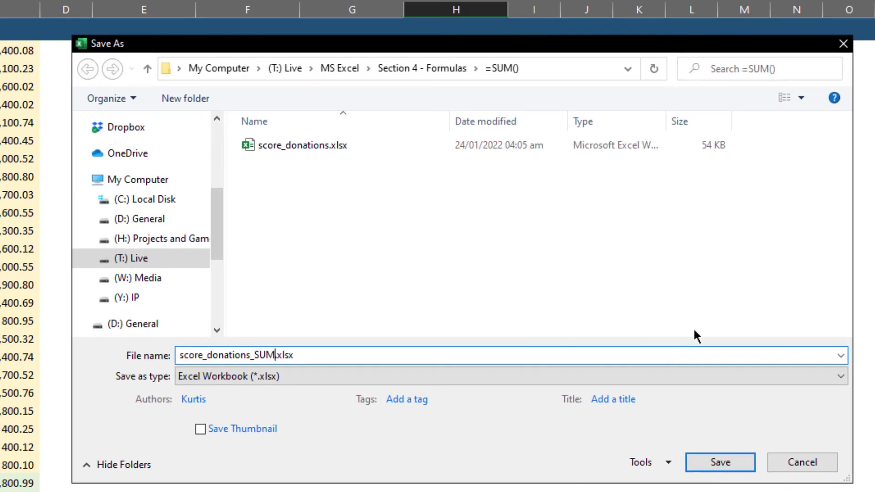